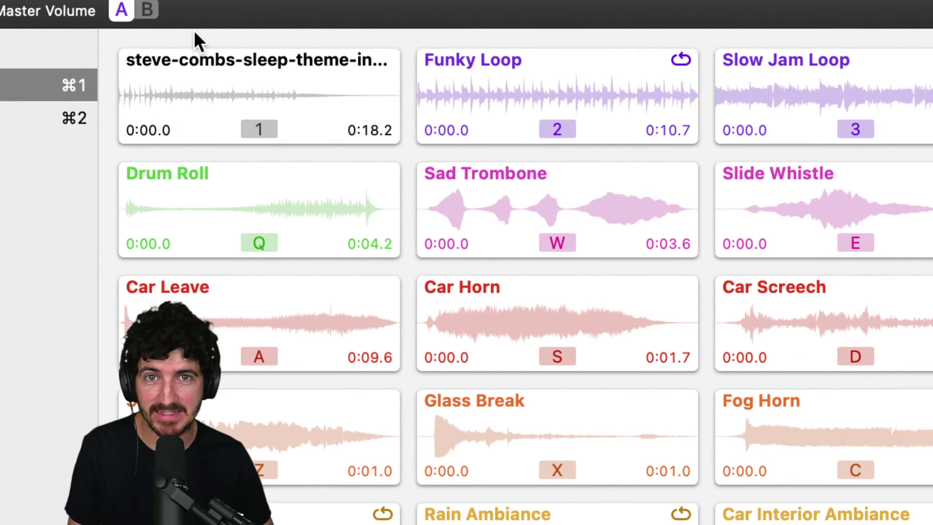
- Play the sleep theme intro sound and Funky Loop, and stop Funky Loop again
key("1")
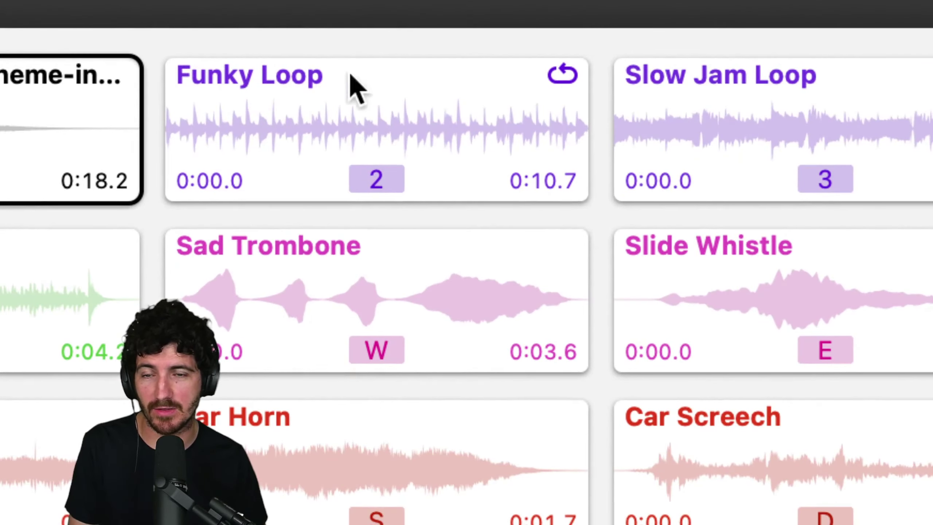
key("2")
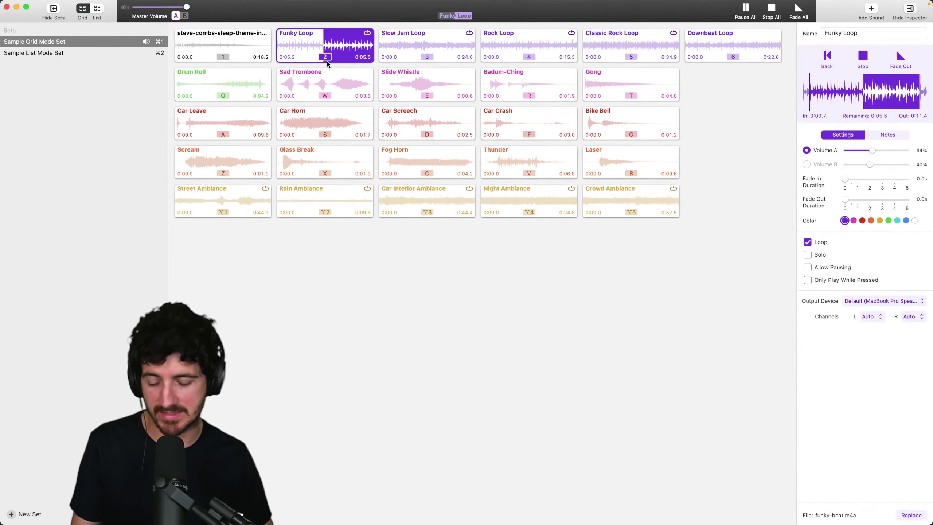
key("2")
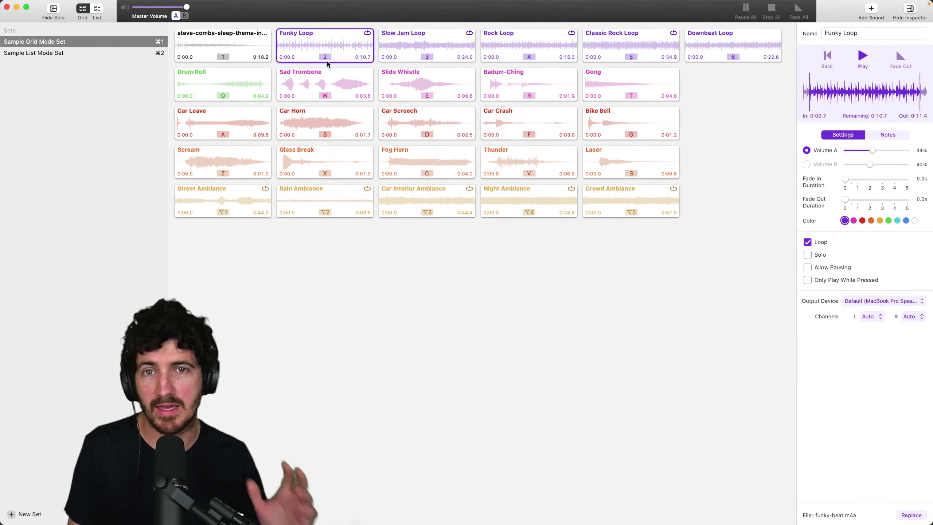
- Play Funky Loop and raise its Volume A to 47%
key("2")
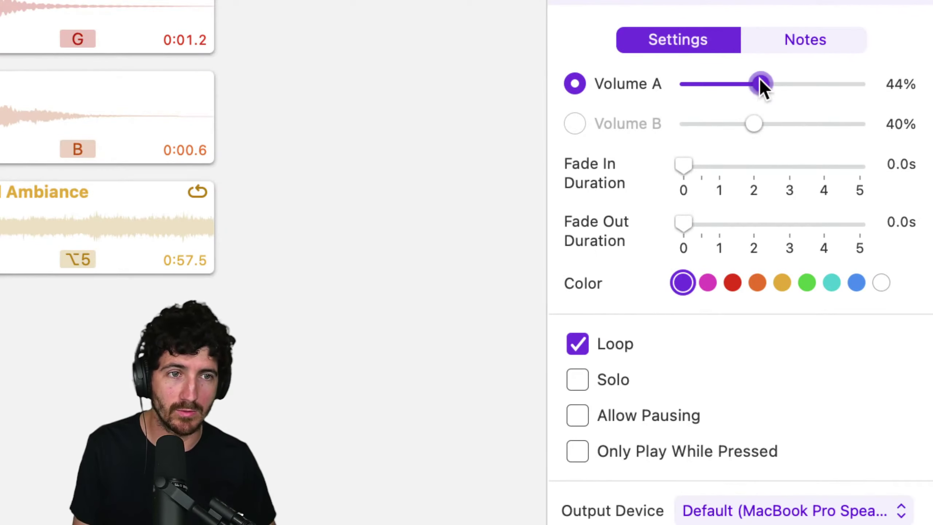
mouse_move(760, 84)
left_mouse_down()
mouse_move(787, 84)
mouse_move(730, 84)
mouse_move(762, 84)
left_mouse_up()
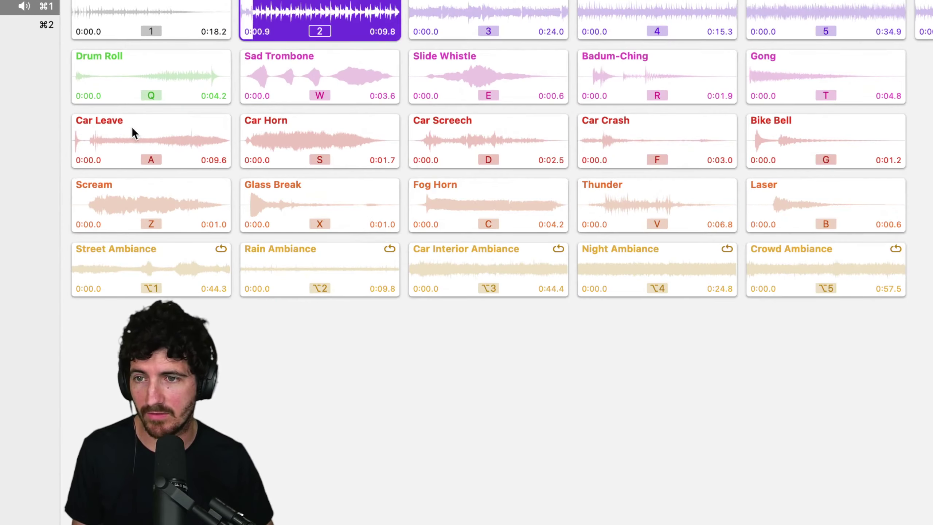
- Play Car Leave on top of Funky Loop, stop all sounds, and enable Solo for Car Leave
left_click(133, 130)
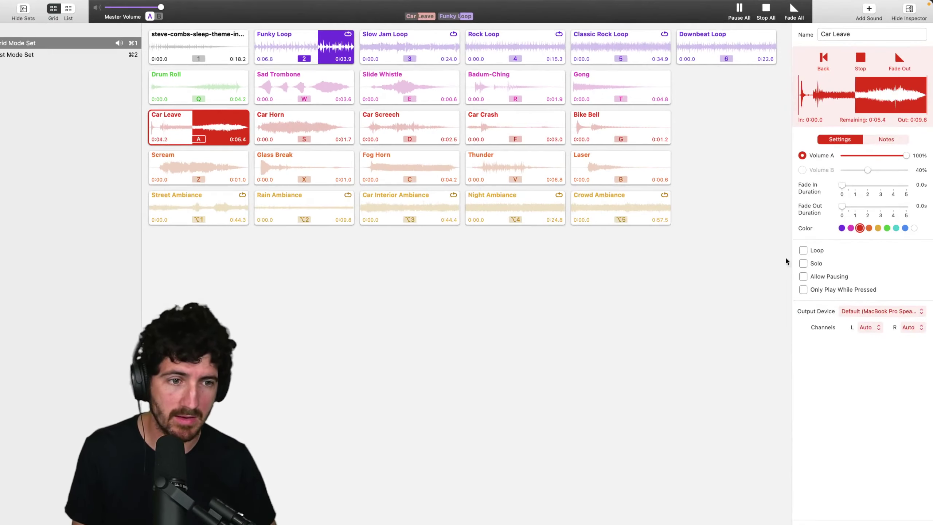
key("Escape")
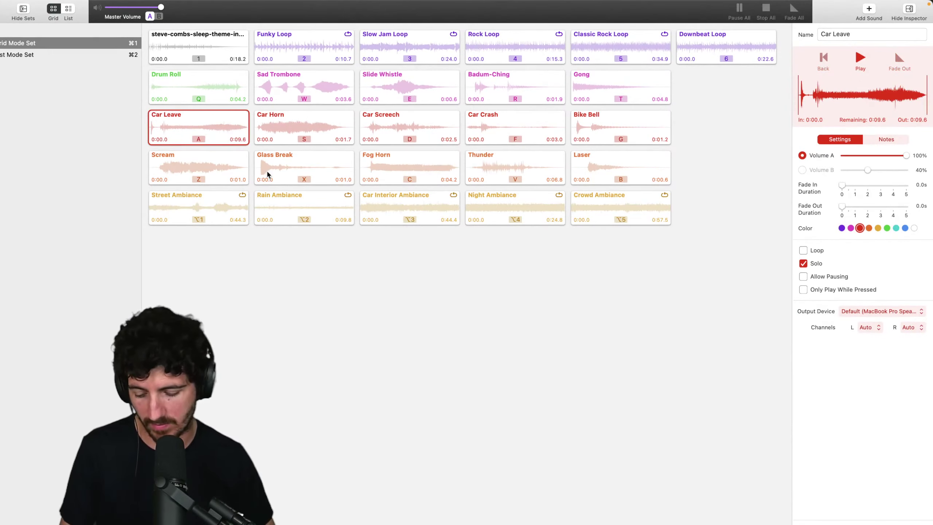
- Play Funky Loop and trigger Car Leave over it to test the Solo option
key("2")
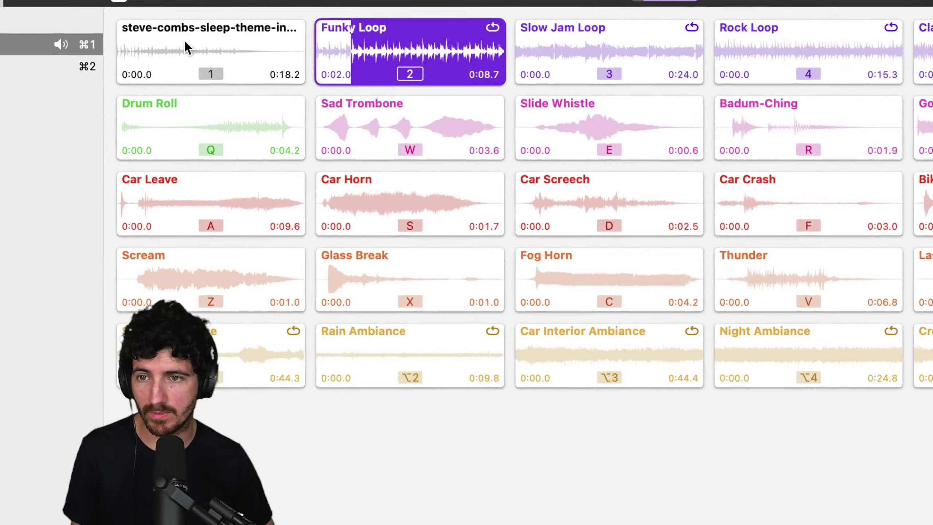
key("a")
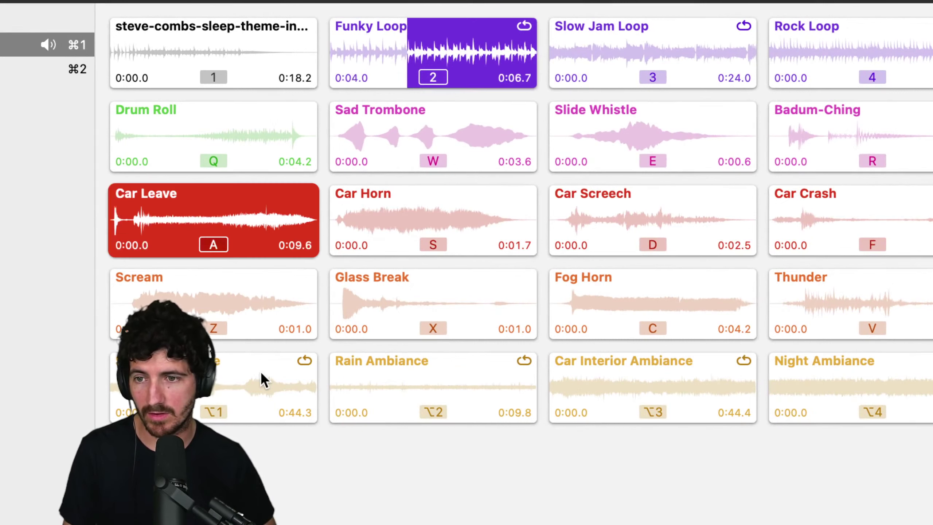
key("2")
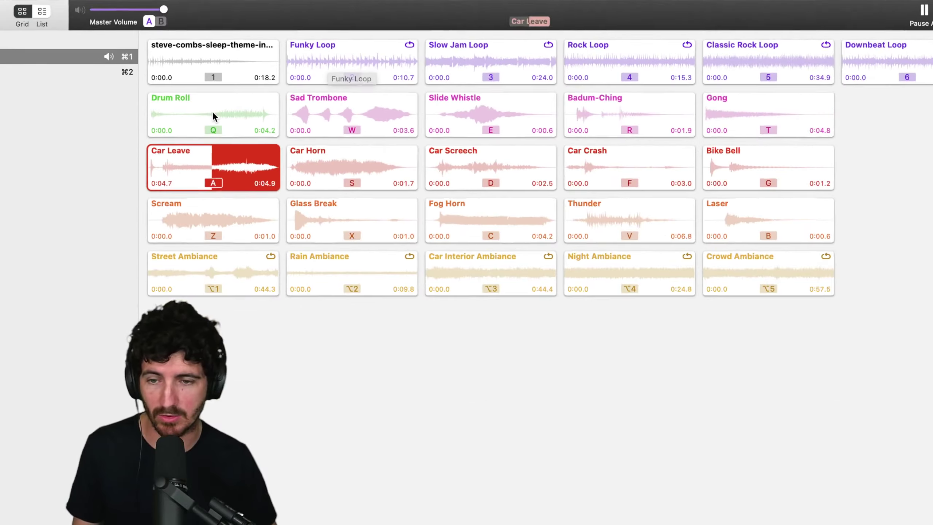
- Stop Car Leave and turn off its Solo option in the inspector
key("a")
key("super+i")
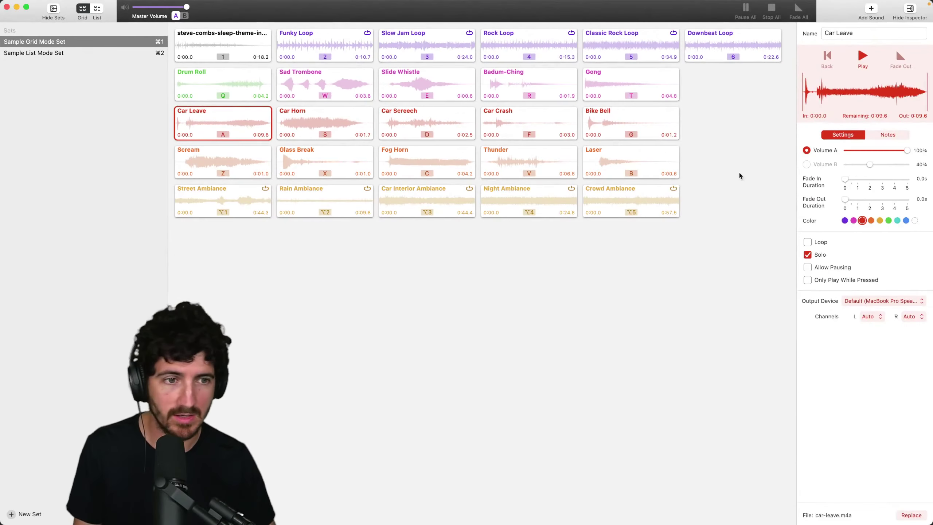
left_click(807, 255)
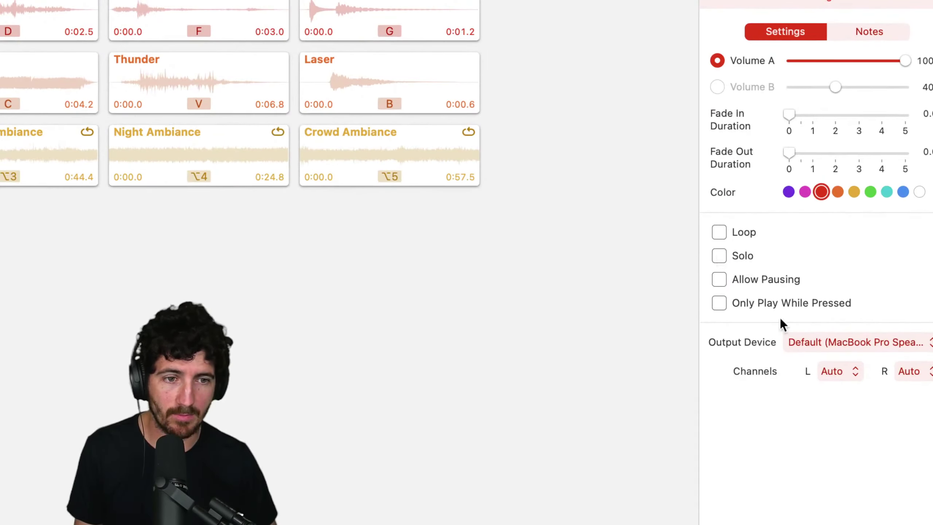
- Play Funky Loop and pause it partway, reset it, and play the Badum-Ching sound
left_click(271, 36)
key("2")
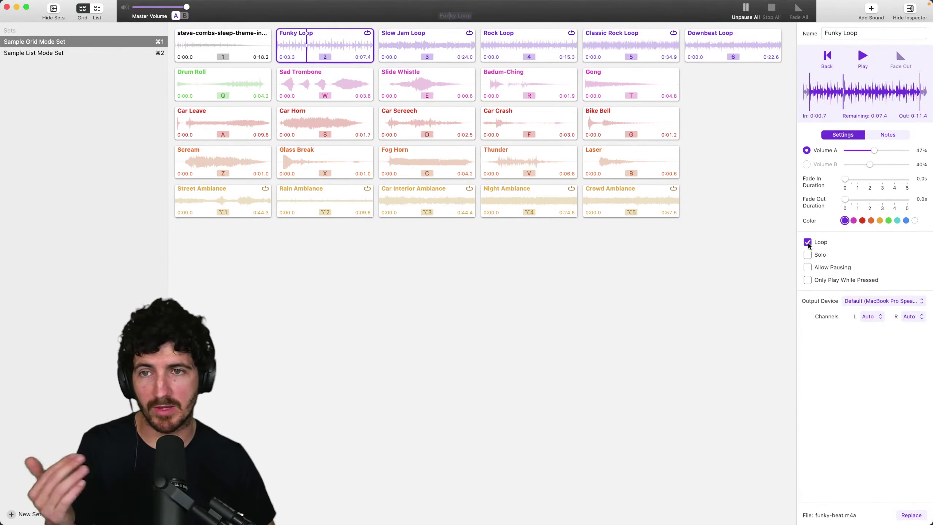
left_click(280, 32)
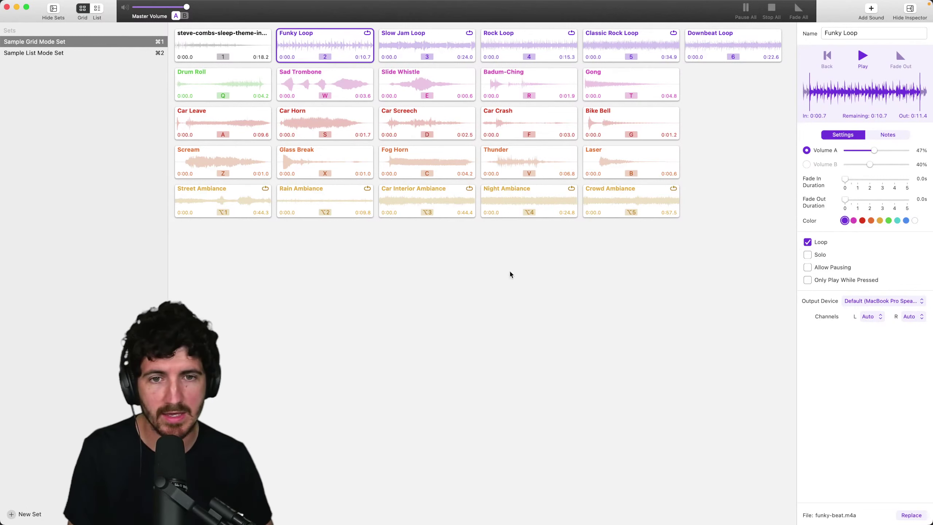
left_click(466, 255)
key("r")
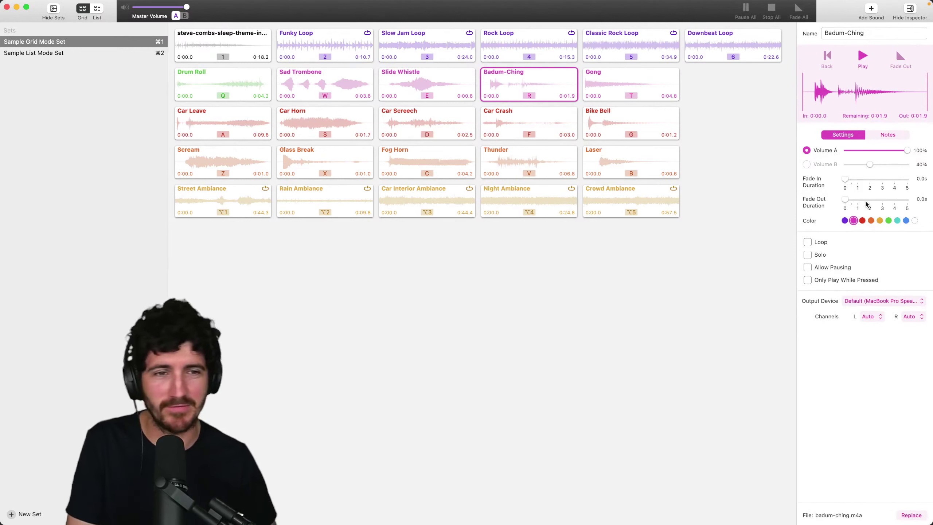
- Play Slow Jam Loop and set its Volume A to 58%
left_click(416, 44)
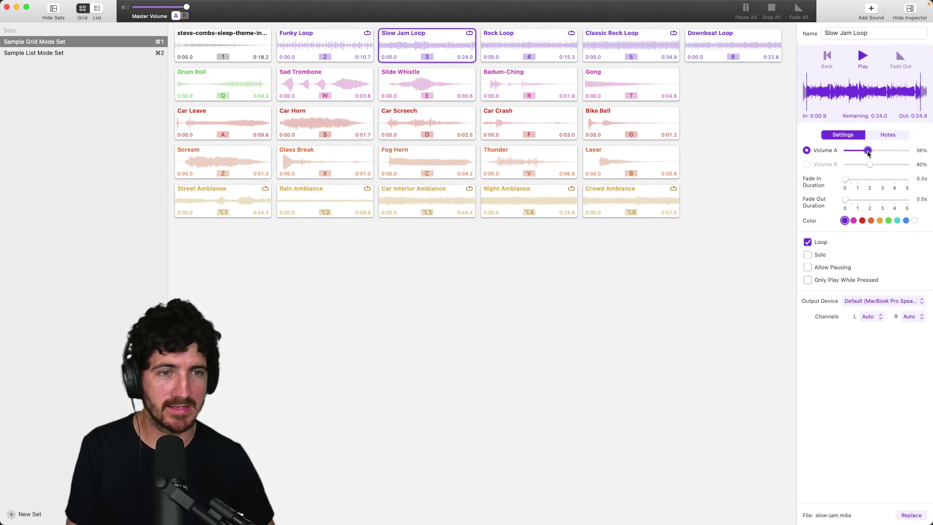
key("3")
left_click_drag(869, 151, 880, 151)
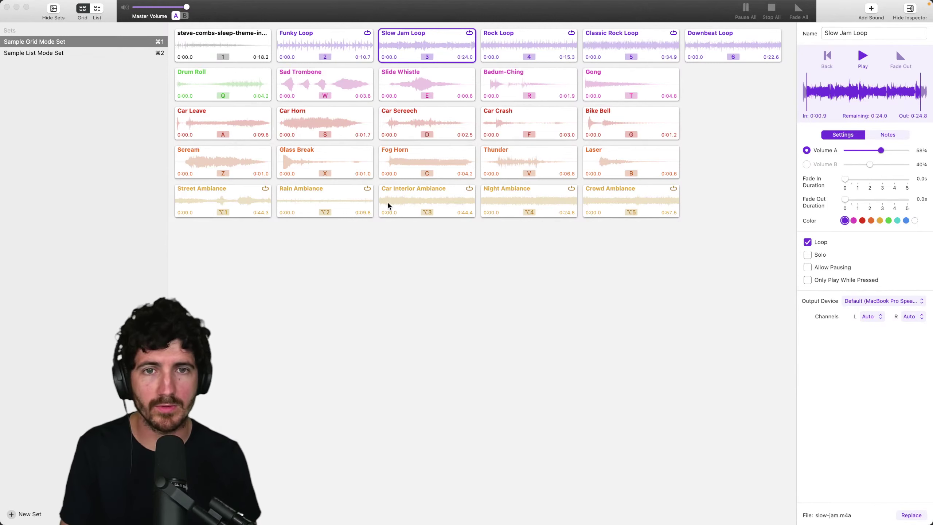
- Preview Classic Rock Loop and Downbeat Loop, stopping each one
key("5")
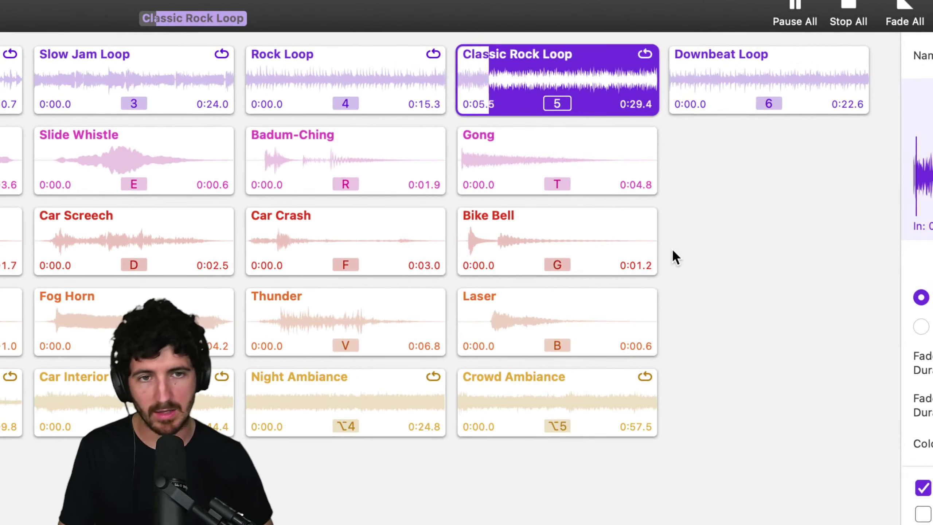
key("5")
key("6")
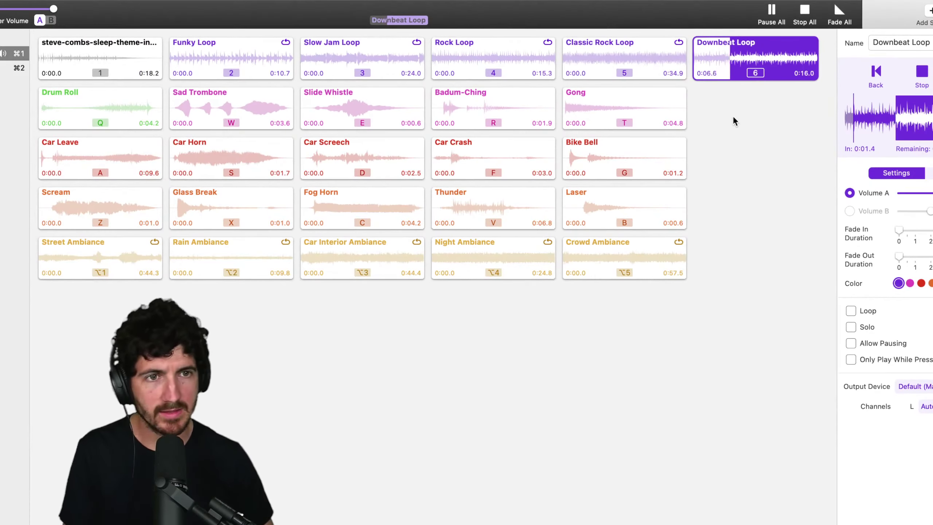
key("Escape")
- Preview the Sad Trombone, Slide Whistle, Badum-Ching and Gong sounds
key("w")
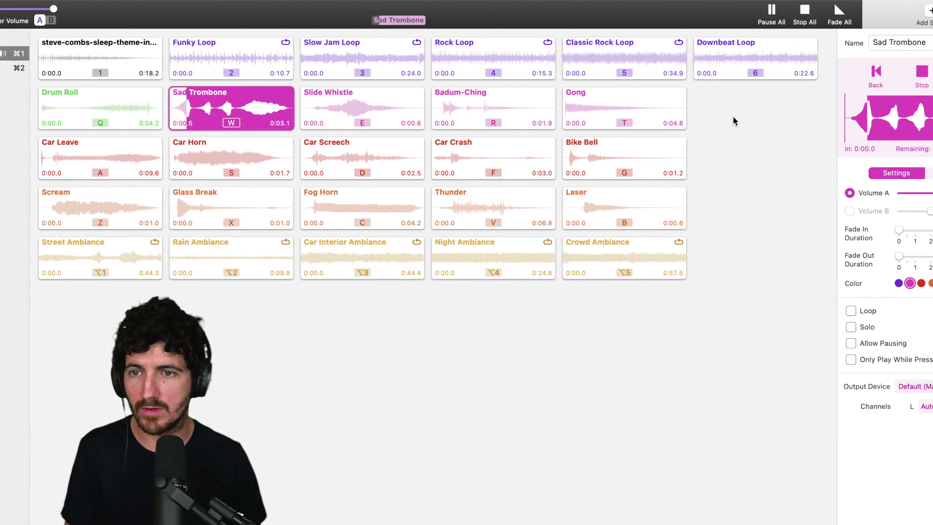
key("e")
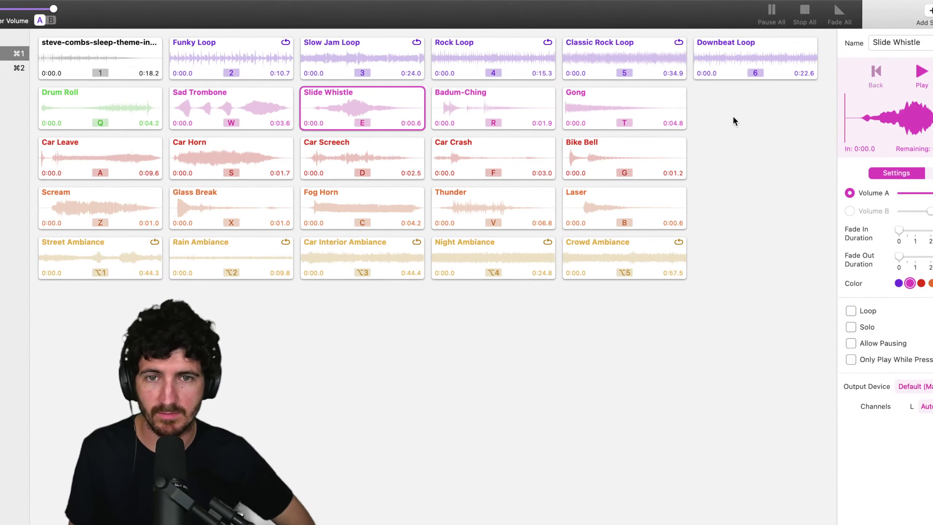
key("r")
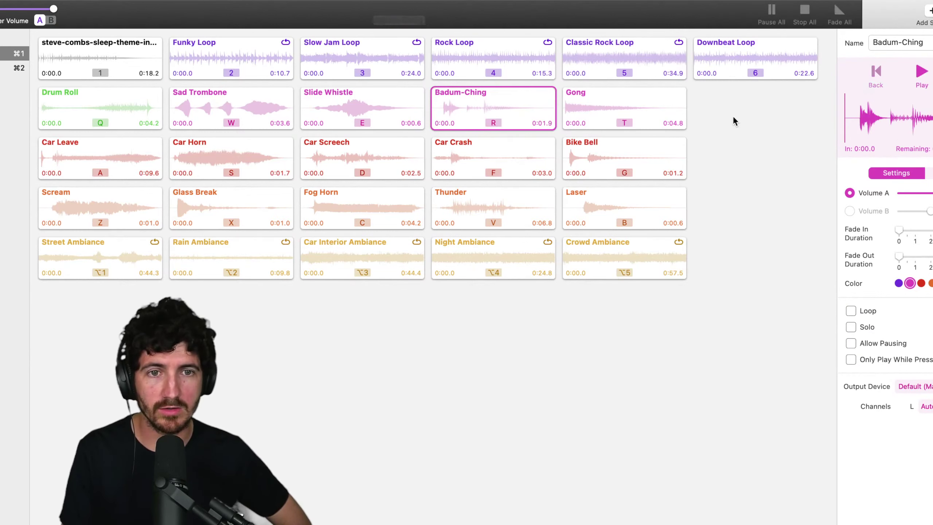
key("t")
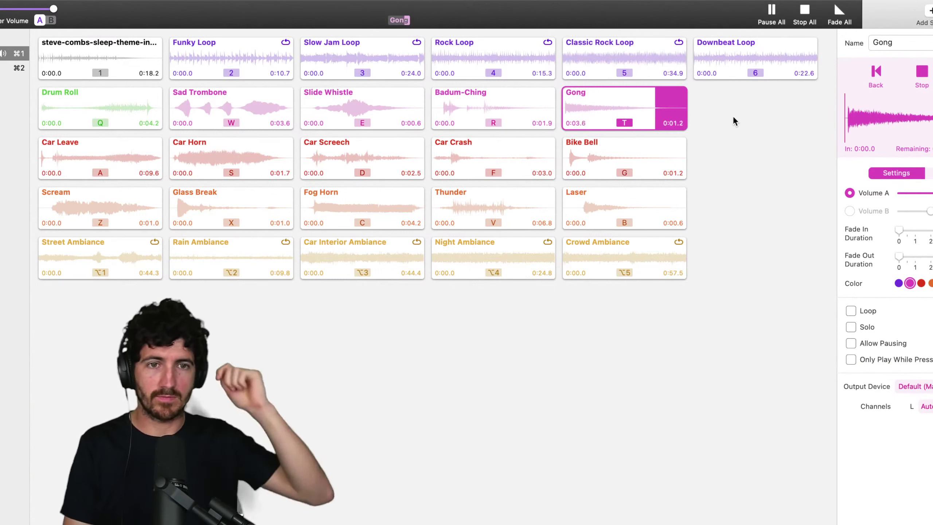
key("t")
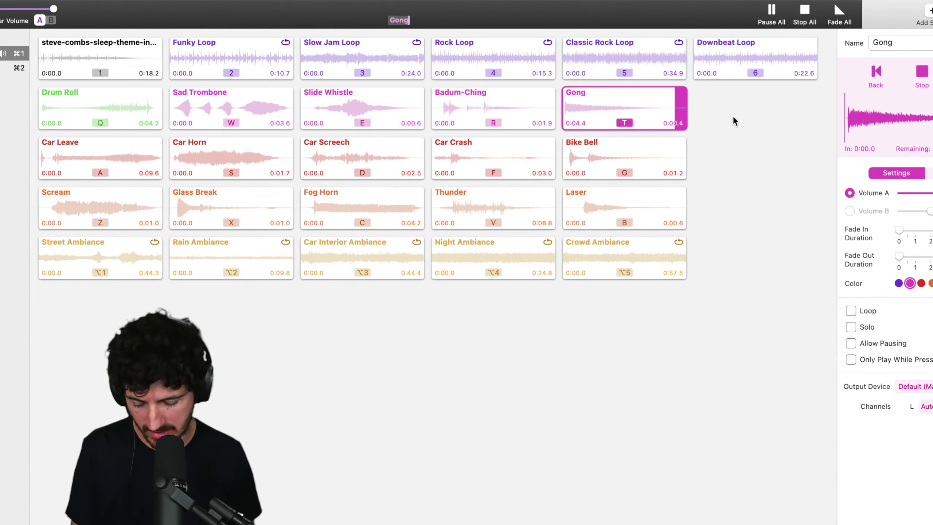
- Preview the Car Horn, Car Screech, Car Crash and Bike Bell sounds
key("s")
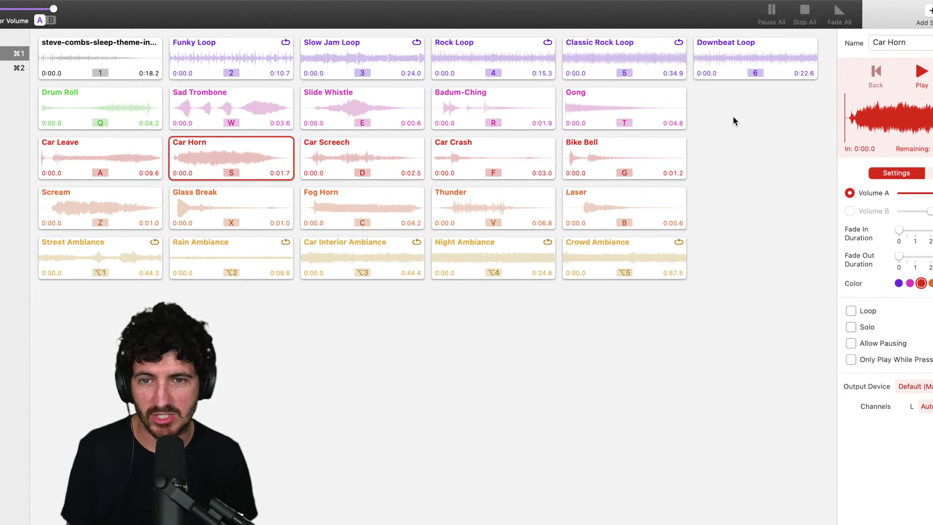
key("d")
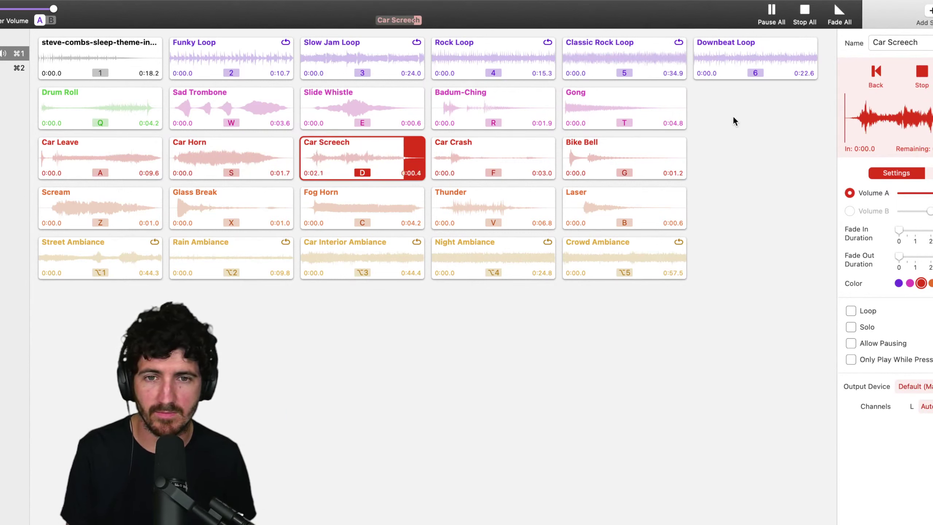
key("f")
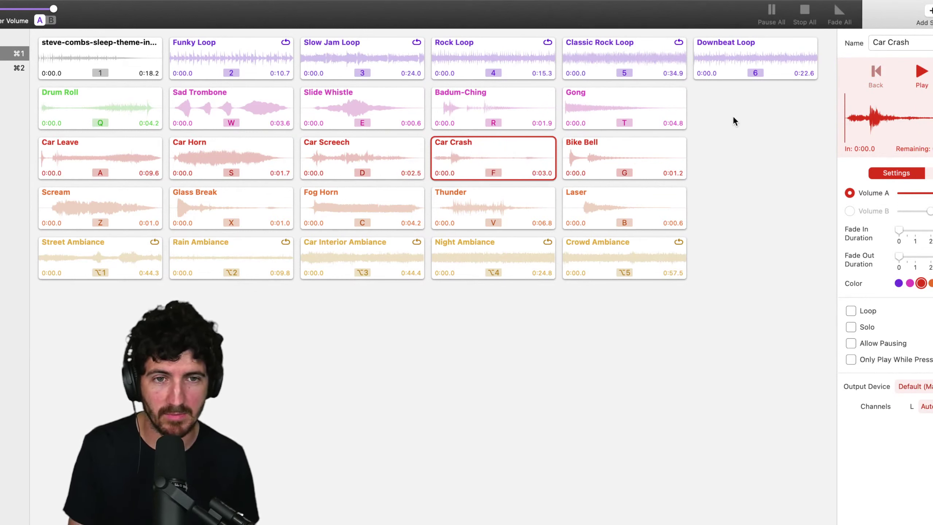
key("g")
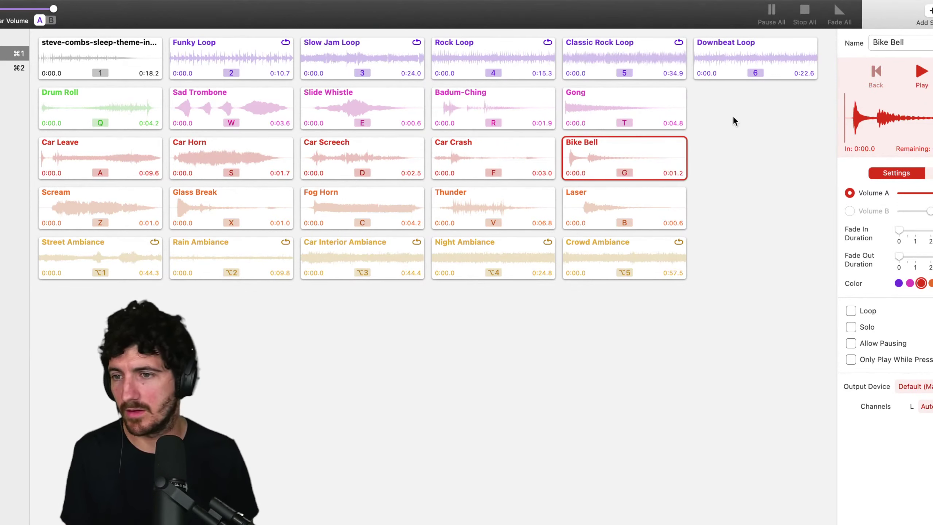
key("g")
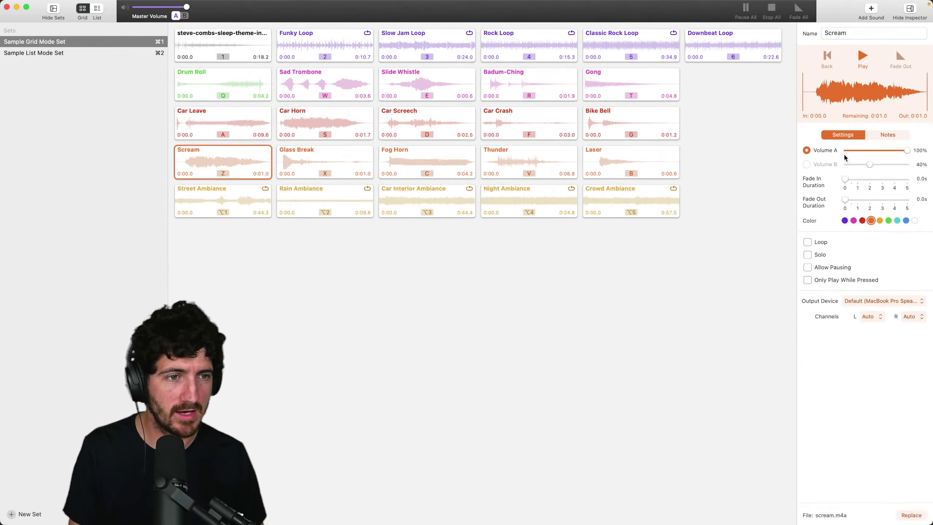
- Preview Scream with Volume A at 49% and set its Volume A to 78%
left_click(875, 151)
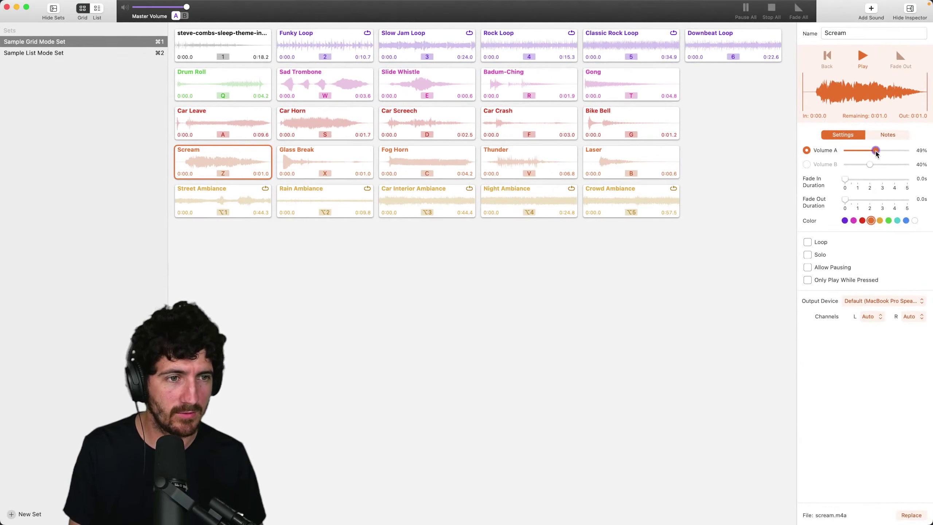
key("z")
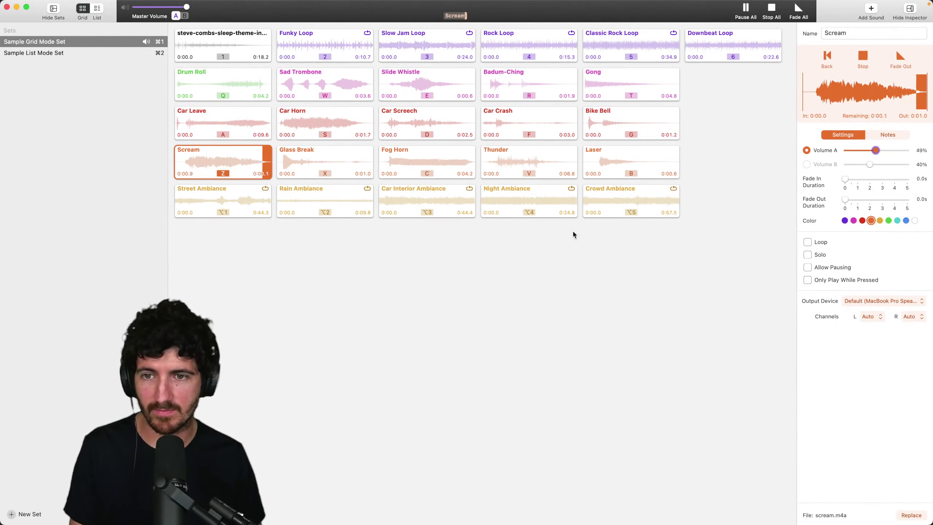
key("z")
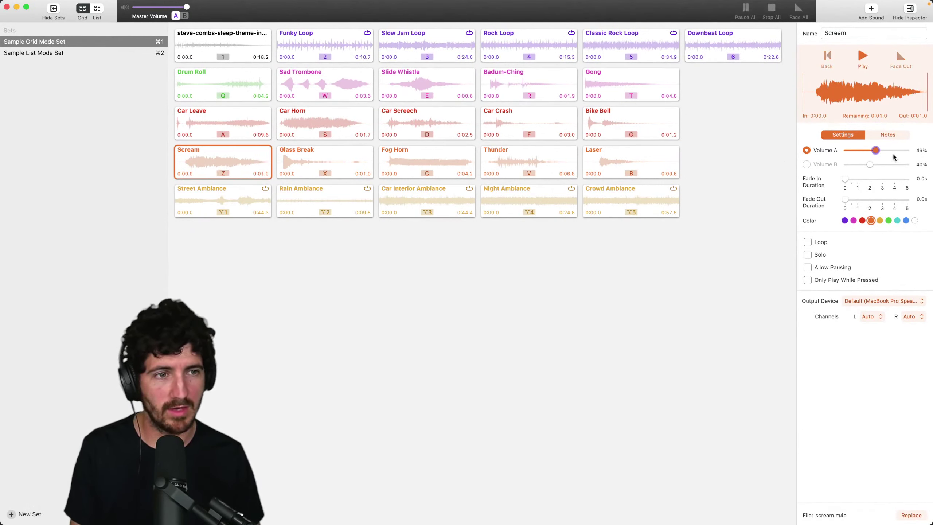
left_click(893, 151)
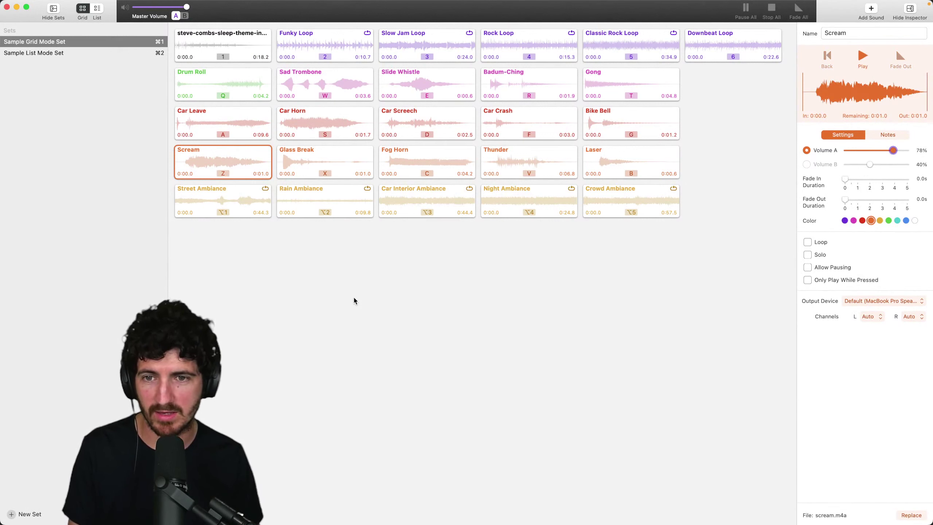
- Preview the Glass Break and Fog Horn sounds
key("x")
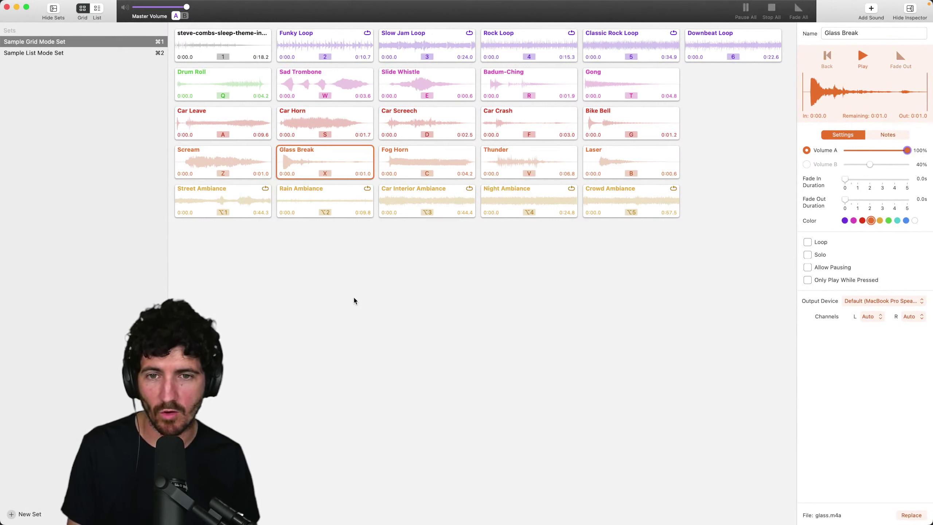
key("c")
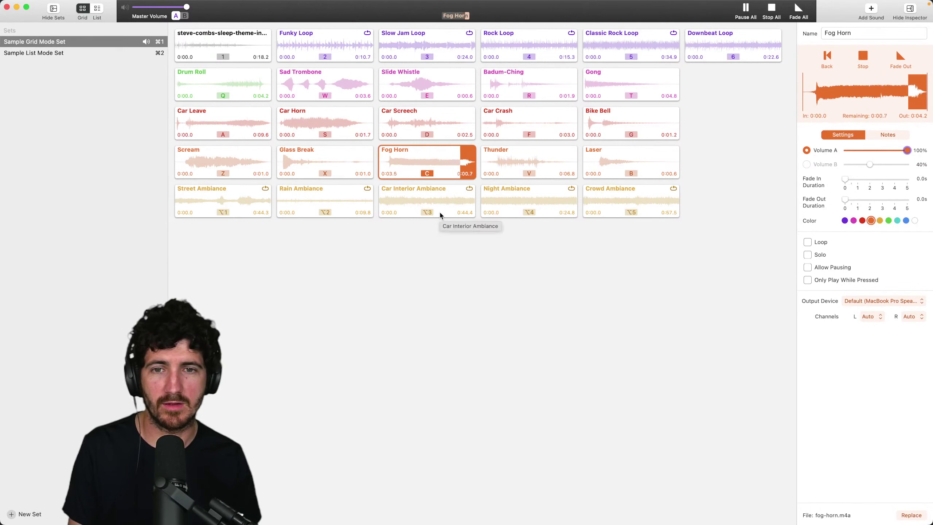
- Preview the Thunder sound once and the Laser sound several times
key("v")
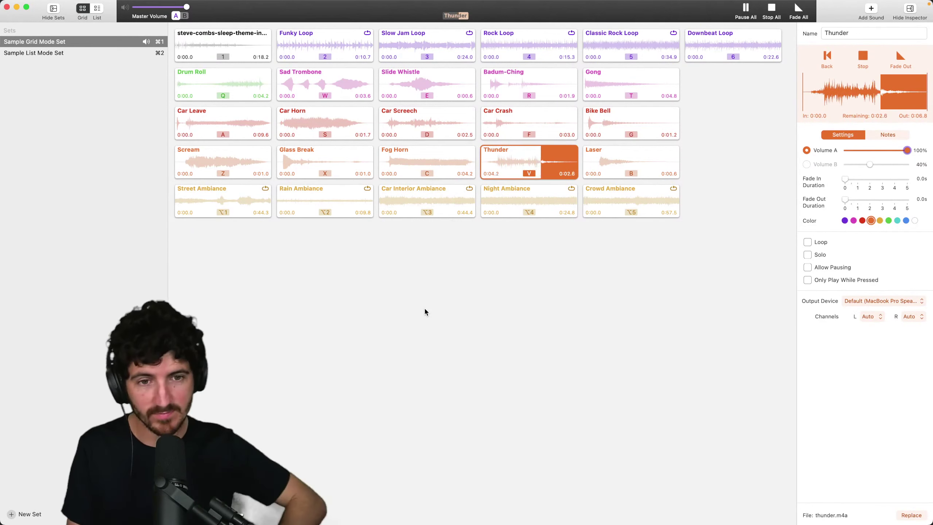
key("b")
key("b")
key("b")
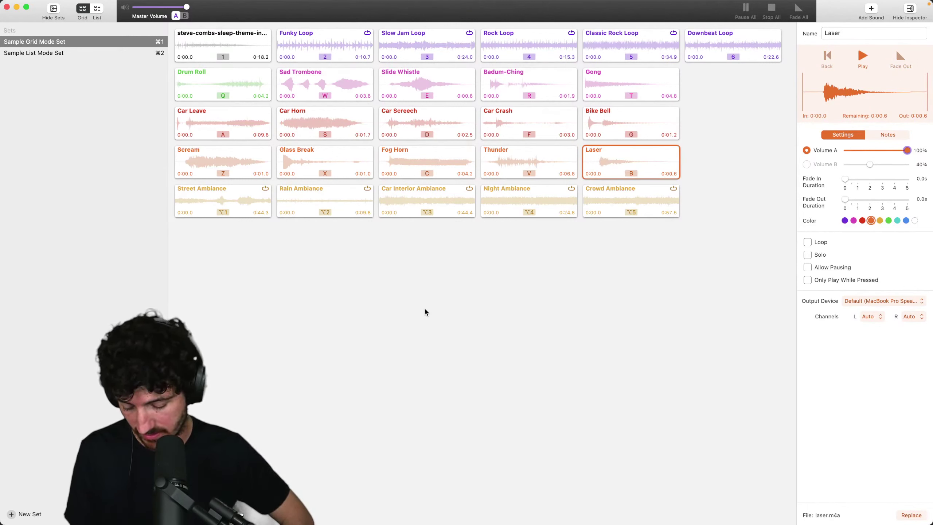
- Preview the Street Ambiance sound, skipping ahead to about three quarters of its waveform before stopping playback
key("alt+1")
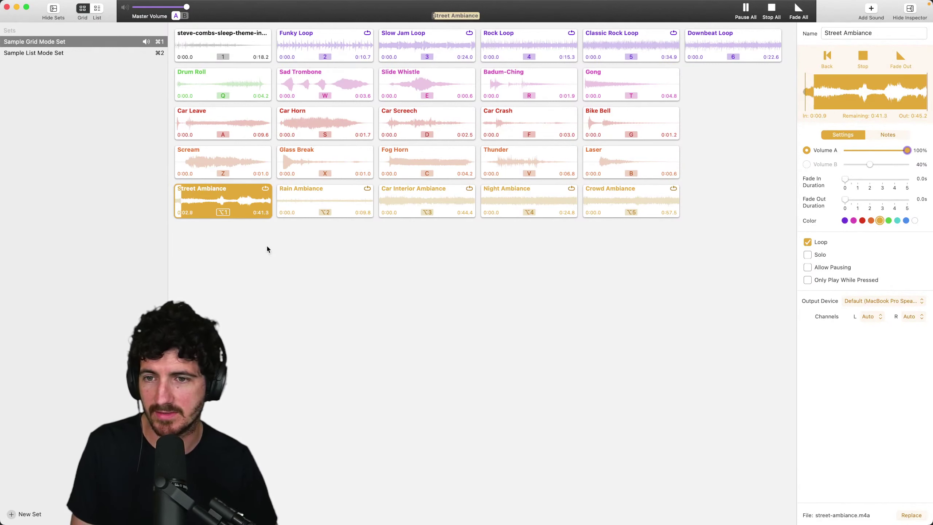
mouse_move(881, 88)
left_mouse_down()
mouse_move(862, 90)
mouse_move(898, 91)
left_mouse_up()
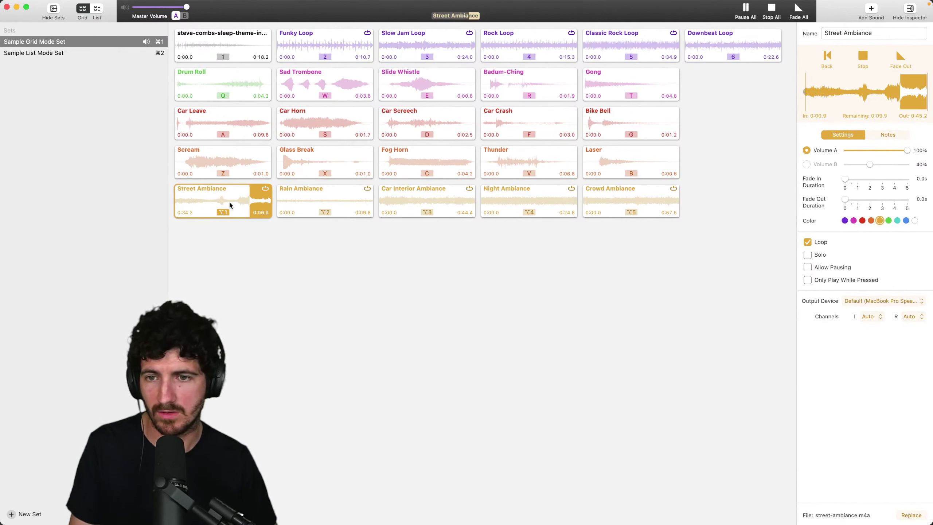
key("space")
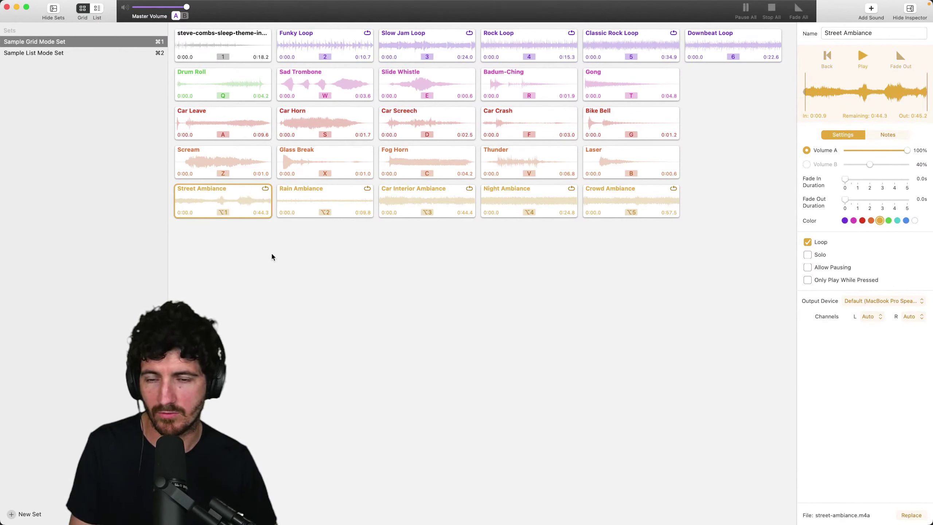
- Preview the Rain, Car Interior, Night and Crowd Ambiance sounds, stopping each one, and select Funky Loop
key("alt+2")
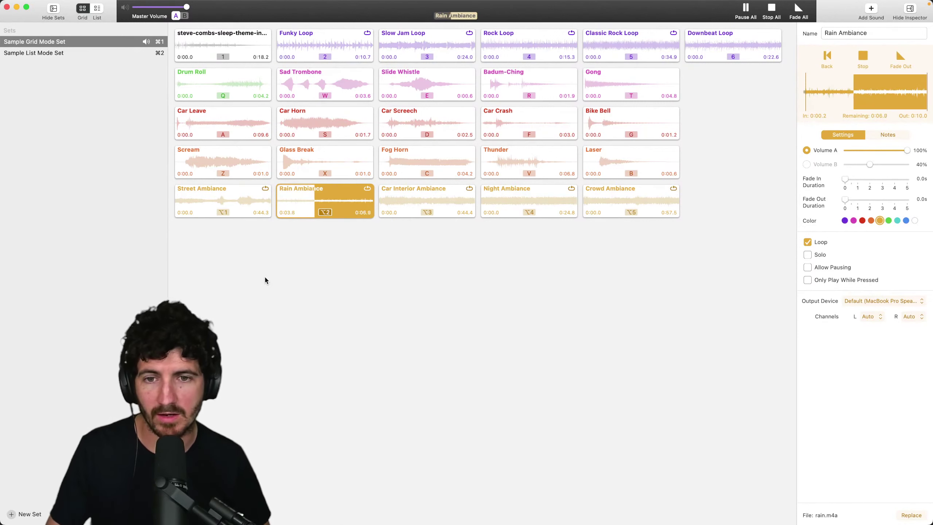
key("space")
key("alt+3")
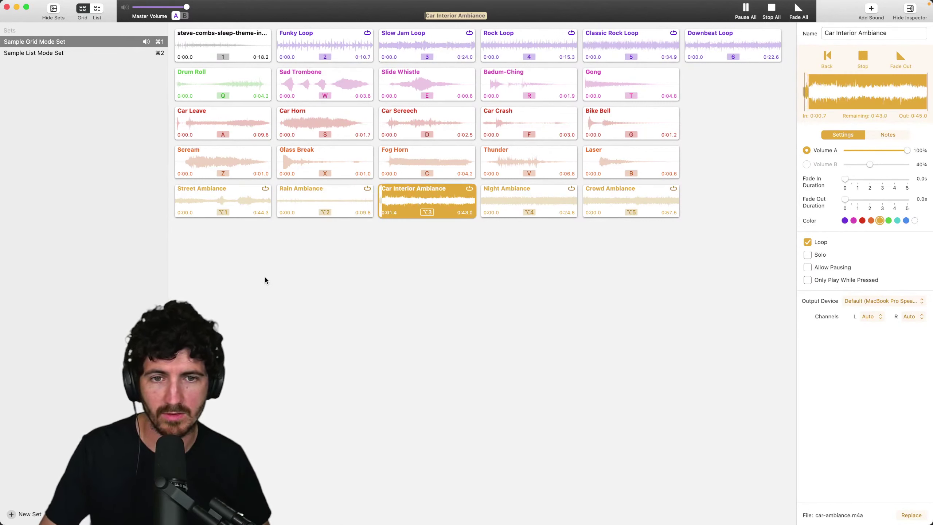
key("space")
key("alt+4")
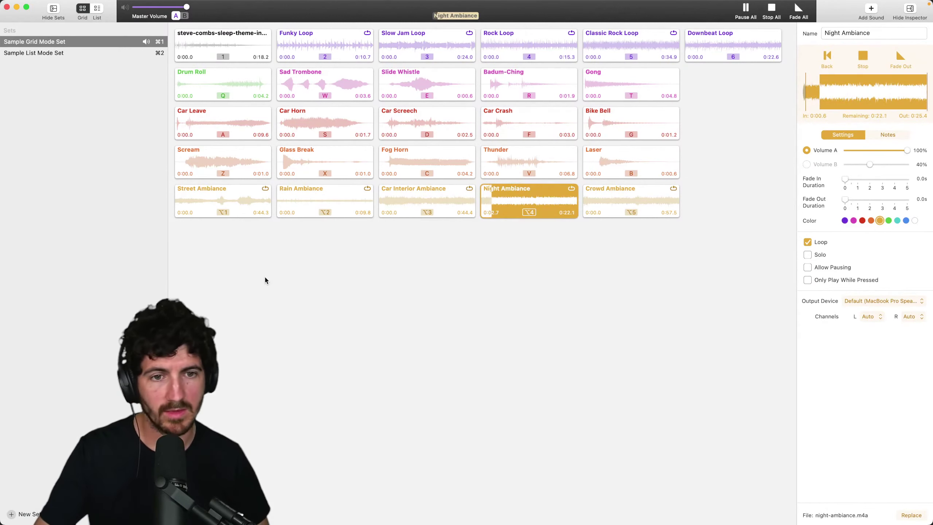
key("space")
key("alt+5")
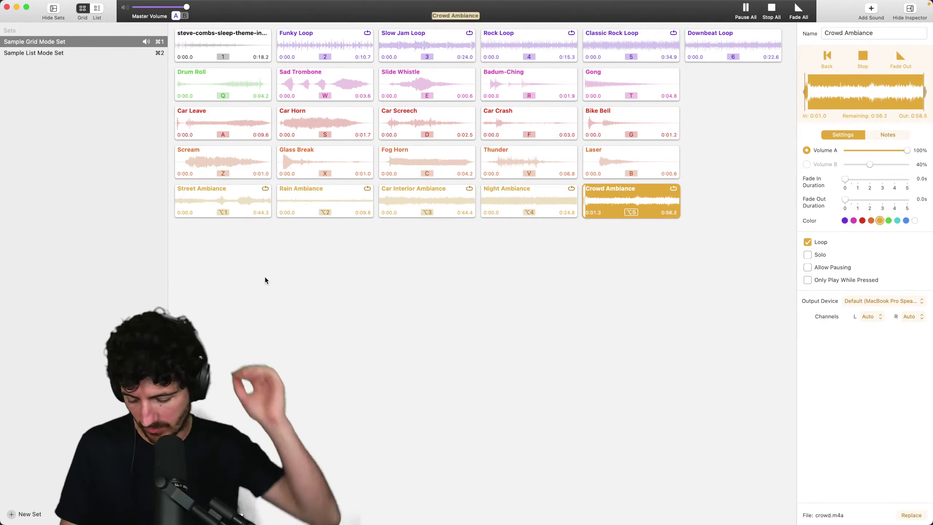
key("space")
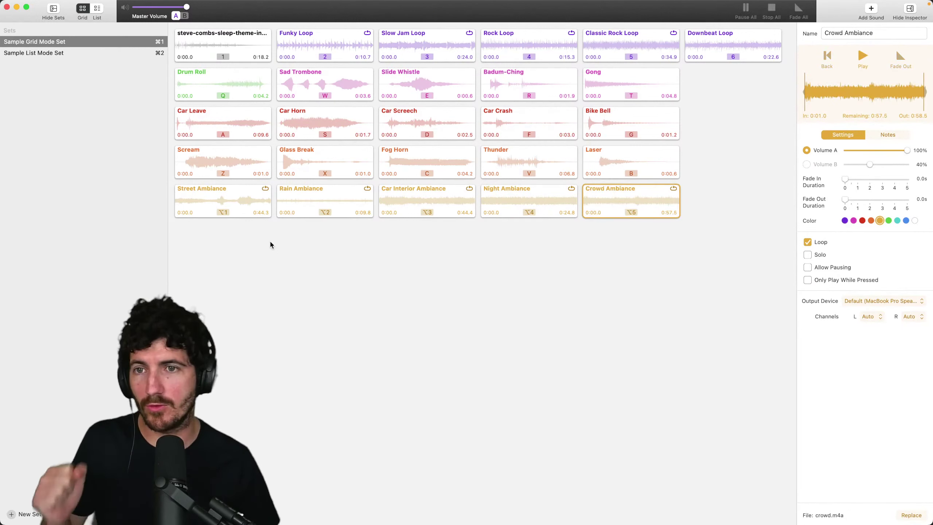
left_click(320, 44)
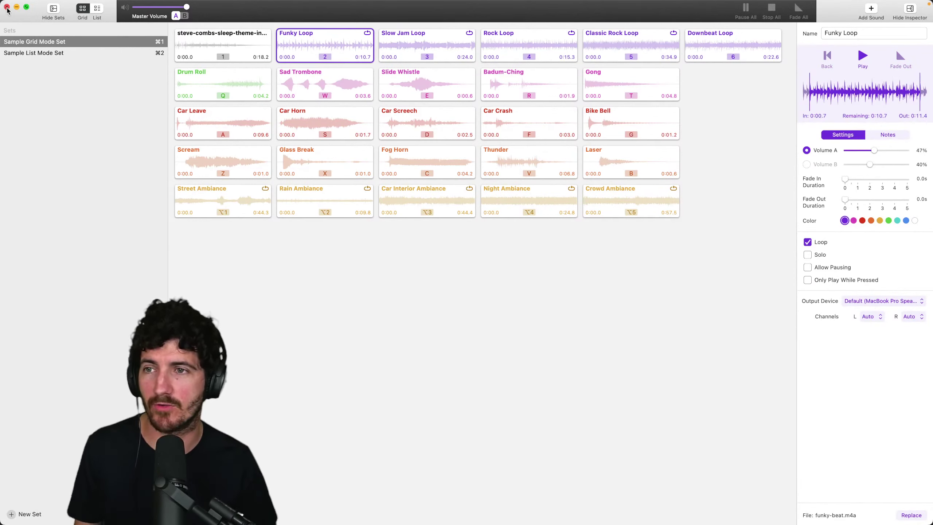